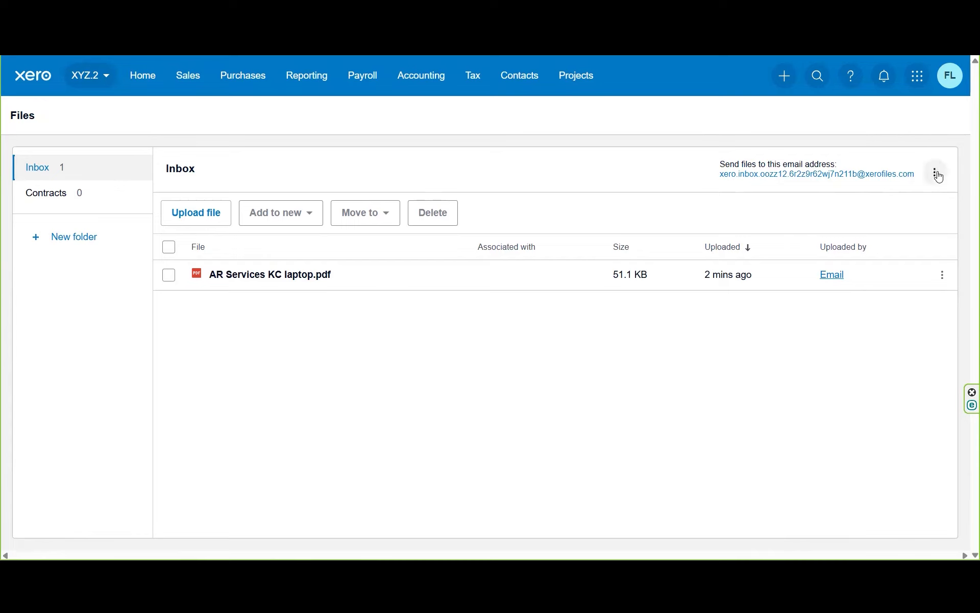
right_click(831, 179)
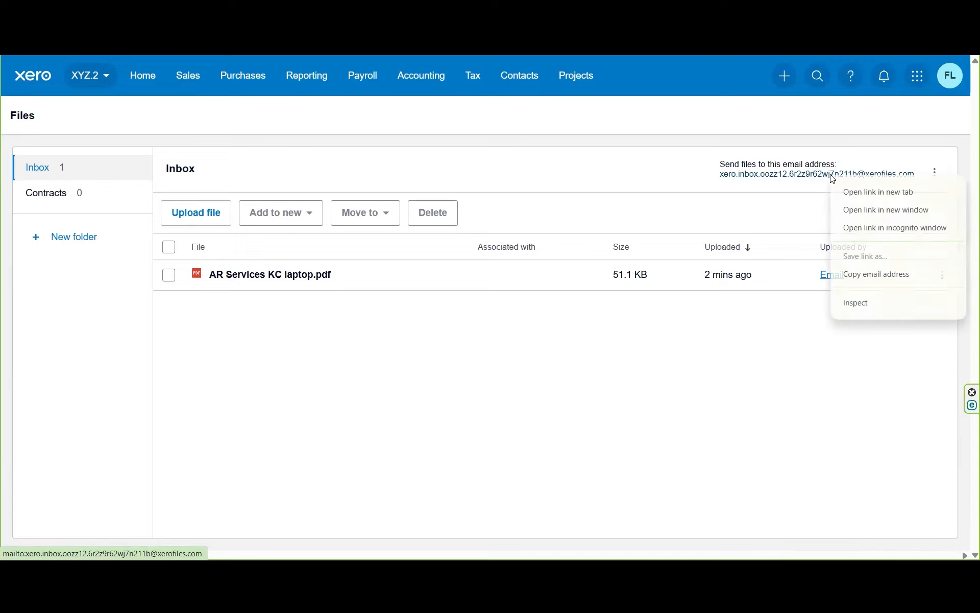
left_click(681, 396)
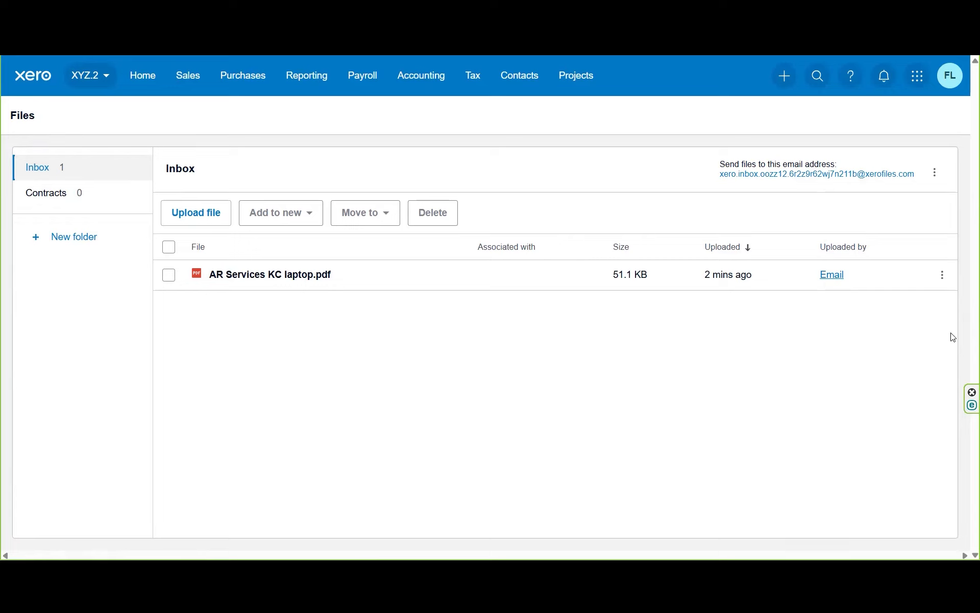
- Create a new bill from AR Services KC laptop.pdf and enter AR Computer Services as the supplier
left_click(942, 278)
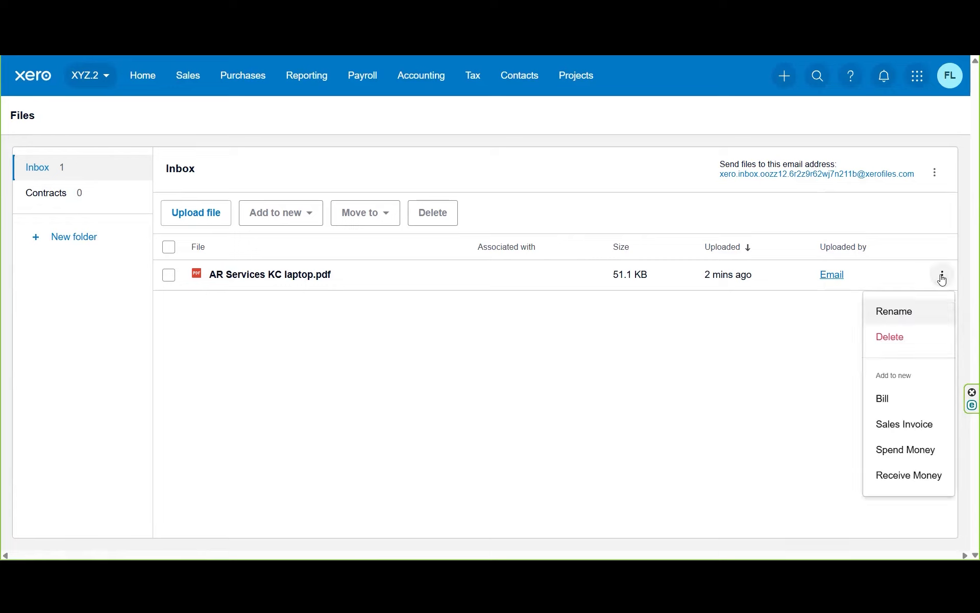
left_click(897, 400)
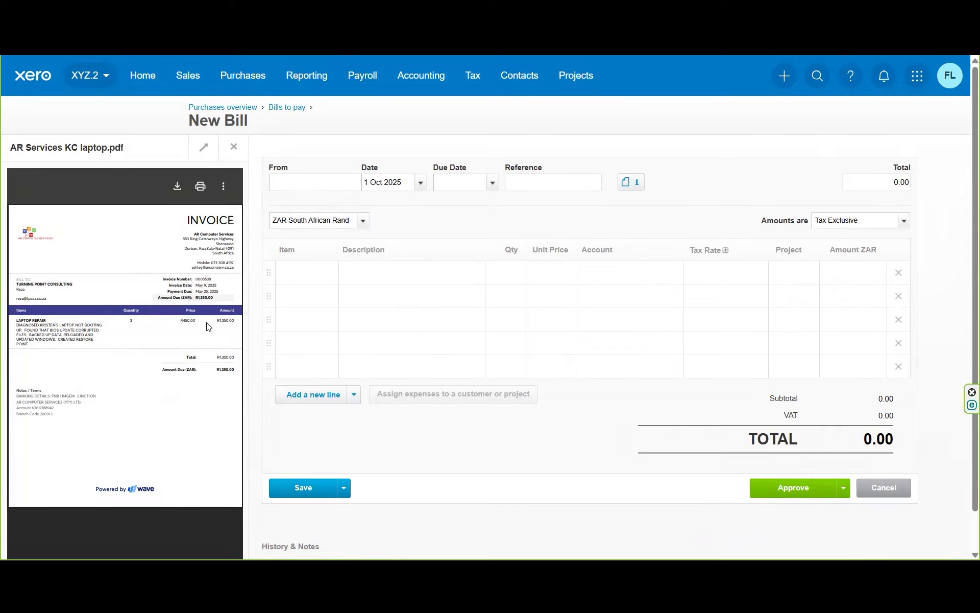
left_click(309, 183)
type("AR Com")
key("BackSpace")
key("BackSpace")
type("omputer")
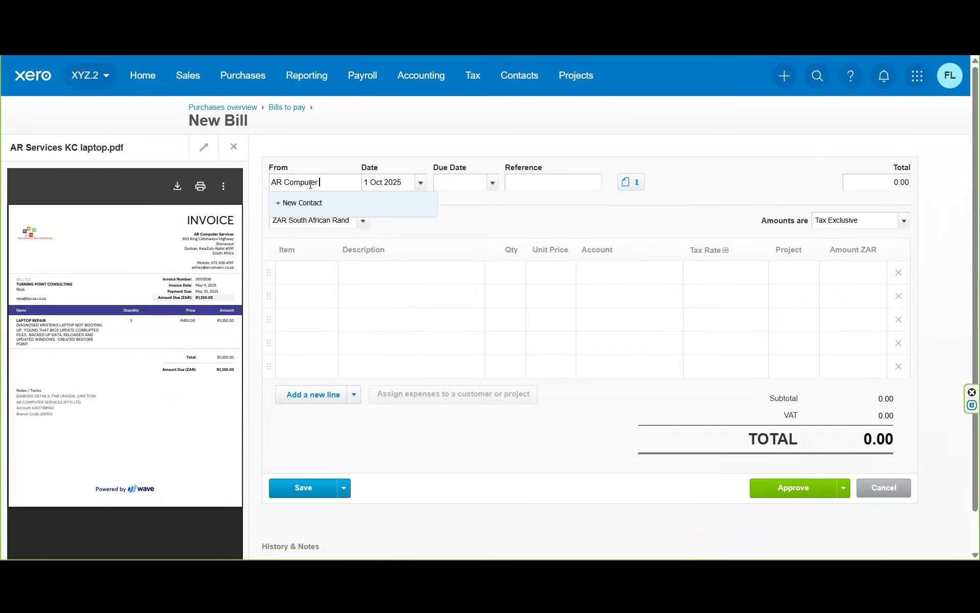
type(" Services")
key("Tab")
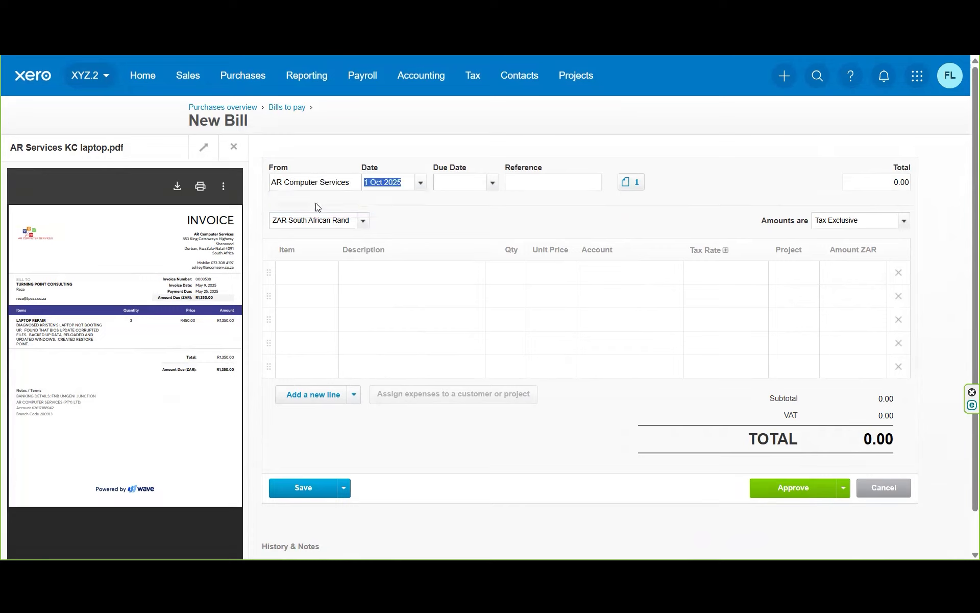
- Set the bill date to 9 May 2025
left_click(421, 183)
left_click(375, 204)
left_click(375, 204)
left_click(375, 204)
left_click(375, 205)
left_click(376, 205)
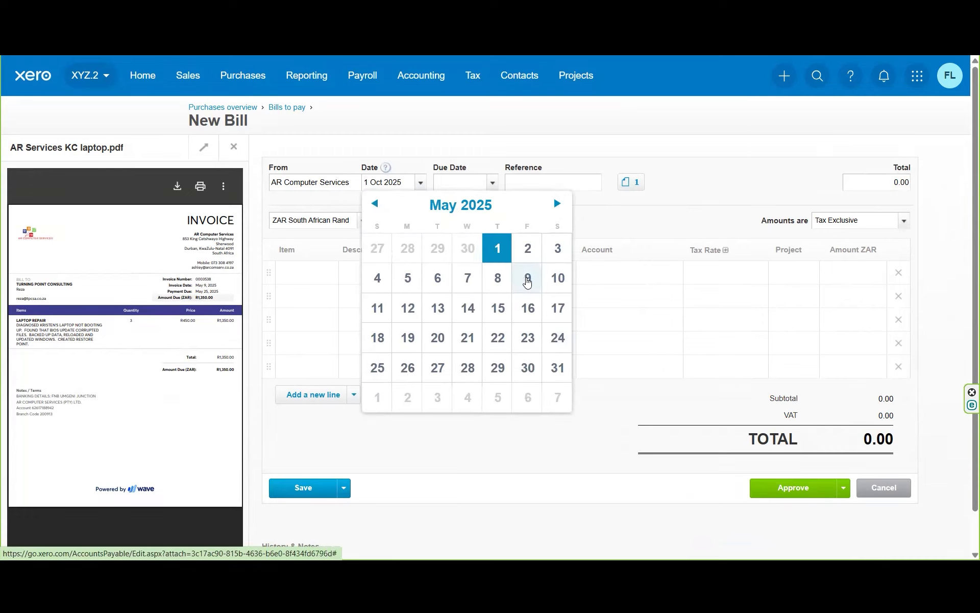
left_click(526, 281)
- Set the bill's due date to 10 May 2025
left_click(491, 184)
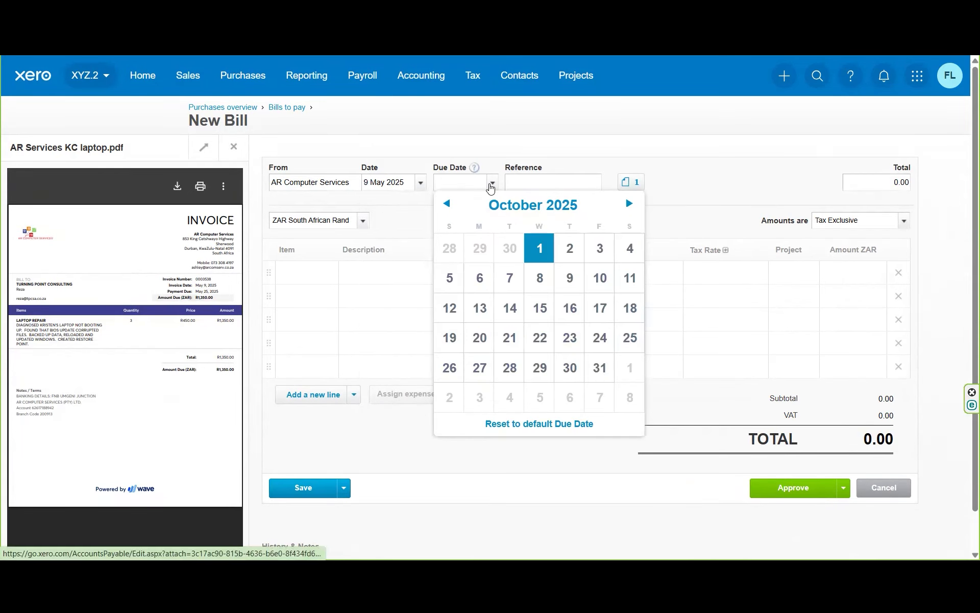
left_click(446, 204)
left_click(447, 203)
left_click(446, 203)
left_click(446, 204)
left_click(447, 204)
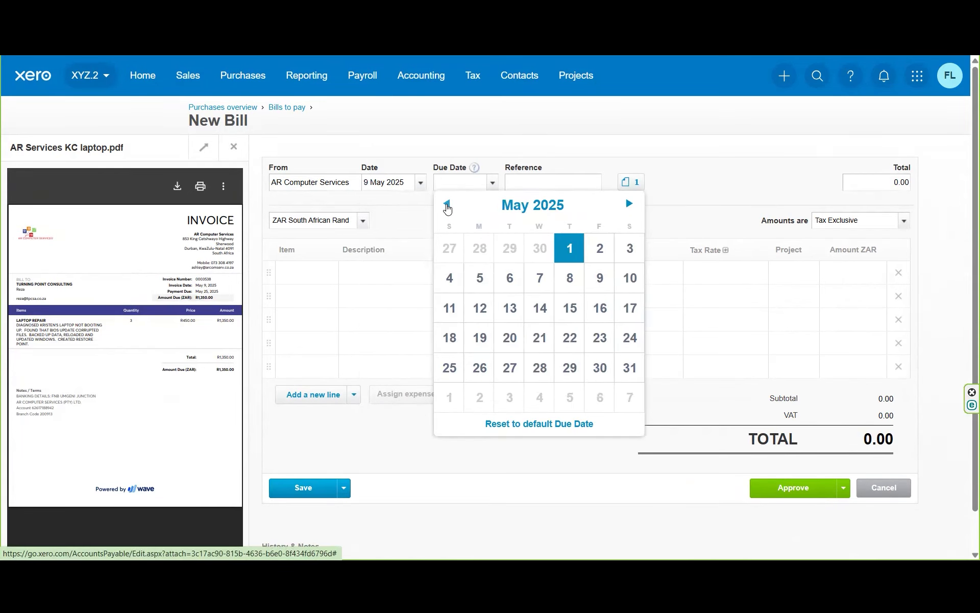
left_click(630, 277)
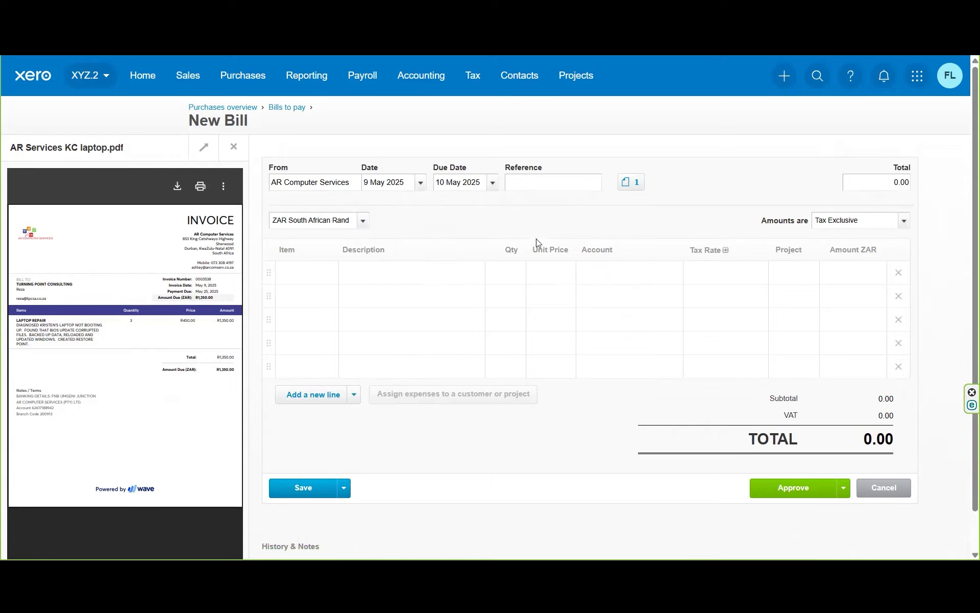
- Describe the first bill line as "Laptop repairs" and keep its default quantity
left_click(368, 276)
type("L")
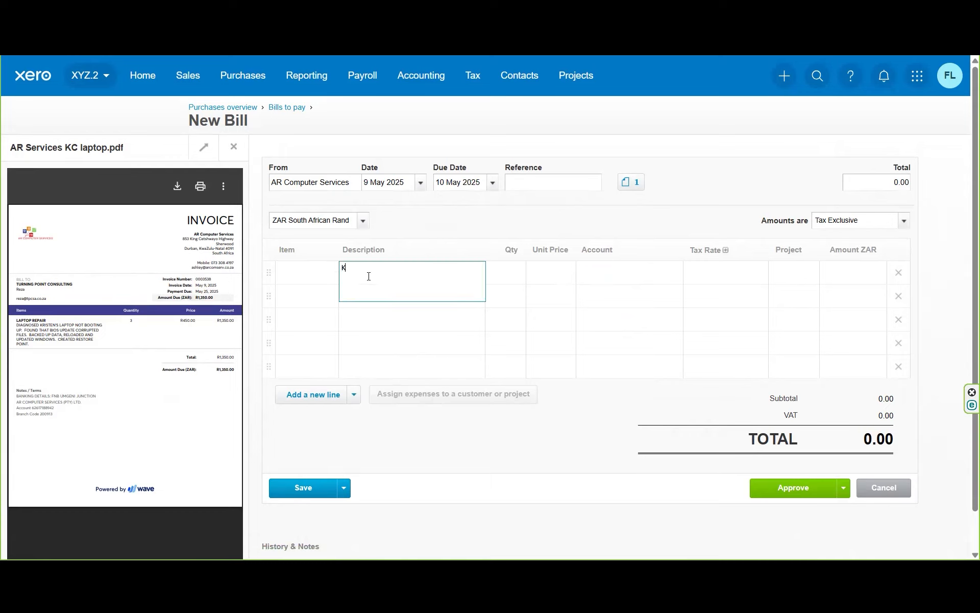
type("aptop repairs")
key("Tab")
key("Tab")
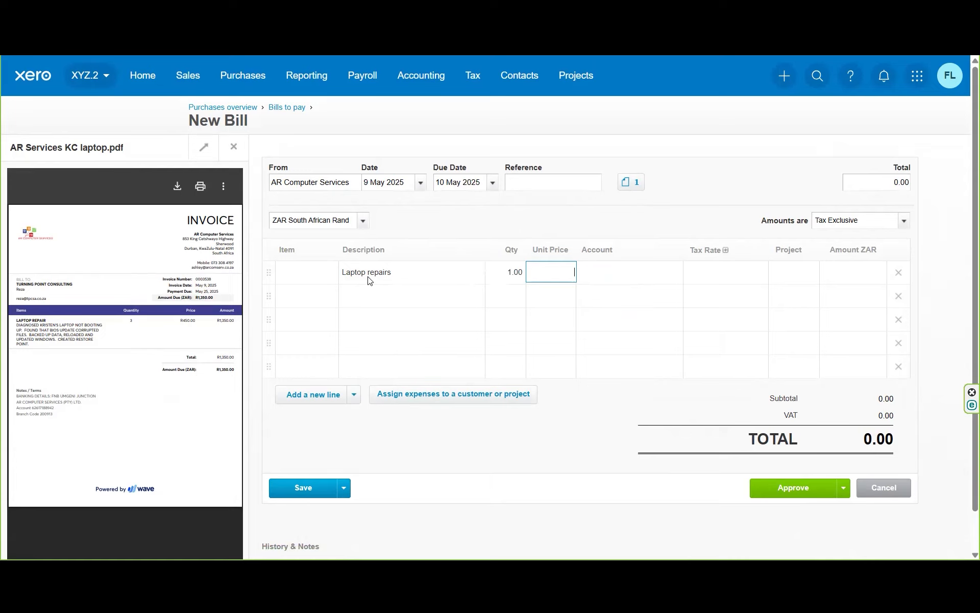
- Set the bill amounts to No Tax and give the laptop repairs line a unit price of 1350
left_click(904, 221)
left_click(854, 277)
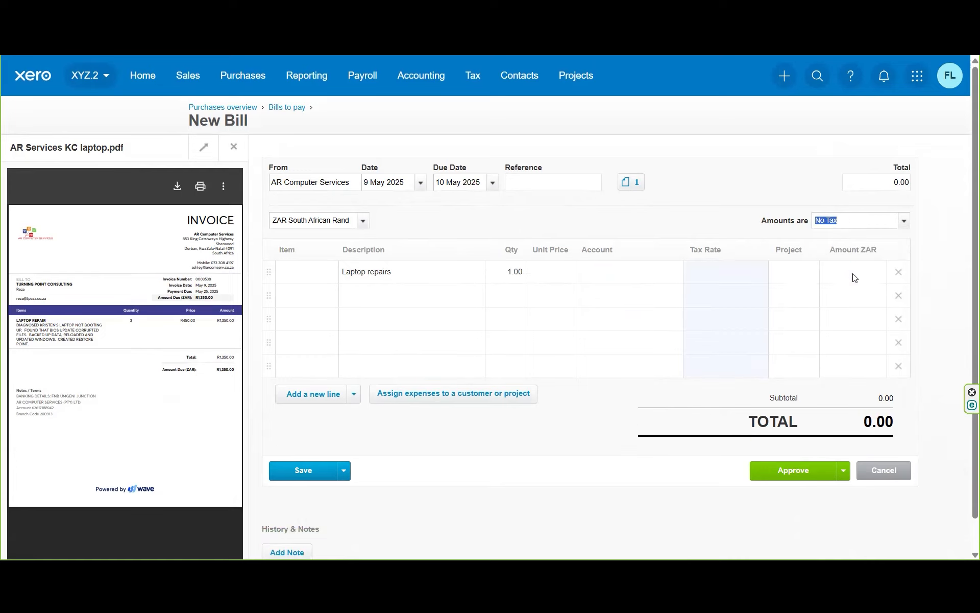
left_click(551, 269)
type("1350")
key("Tab")
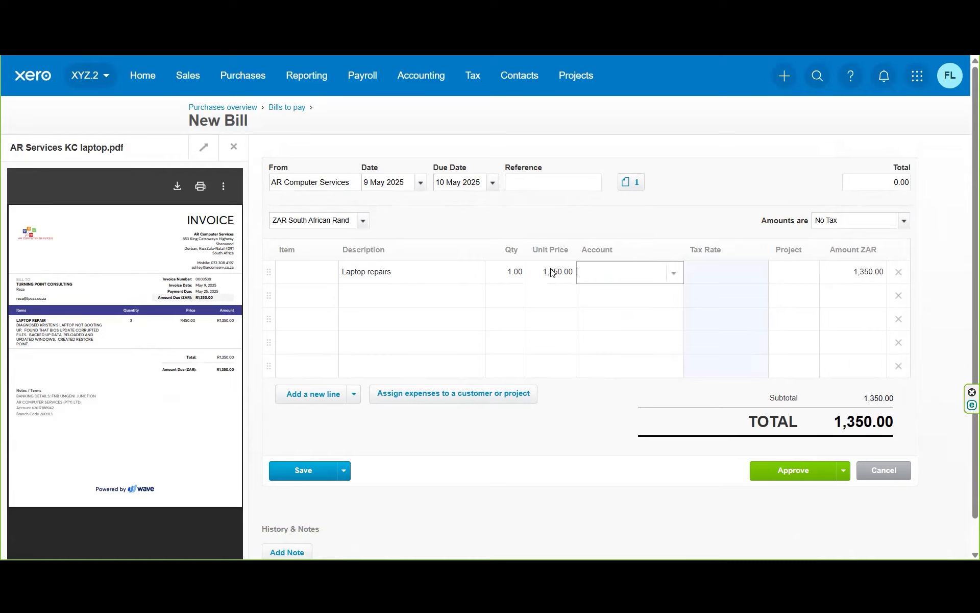
type("comput")
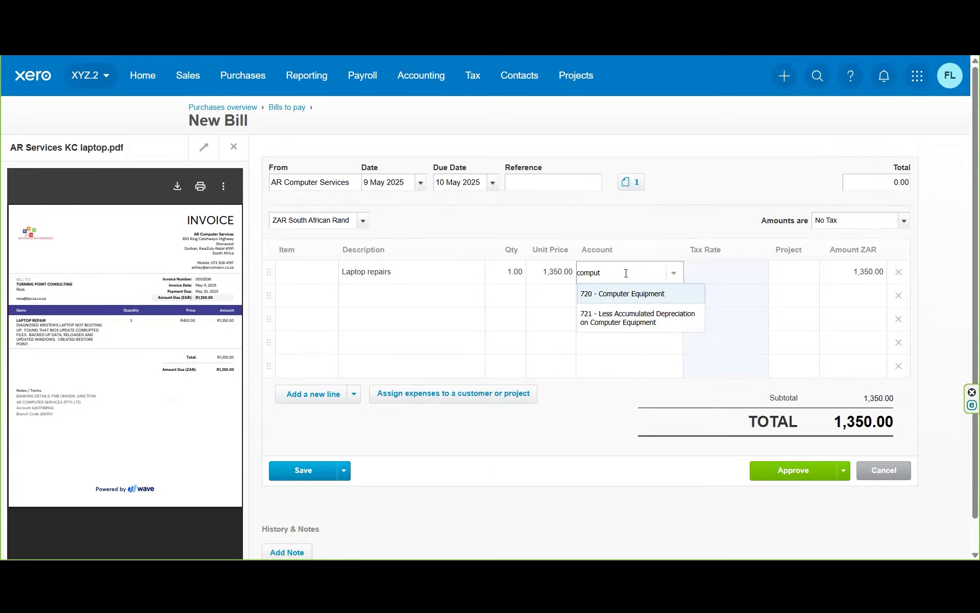
key("BackSpace")
key("BackSpace")
key("BackSpace")
key("BackSpace")
key("BackSpace")
key("BackSpace")
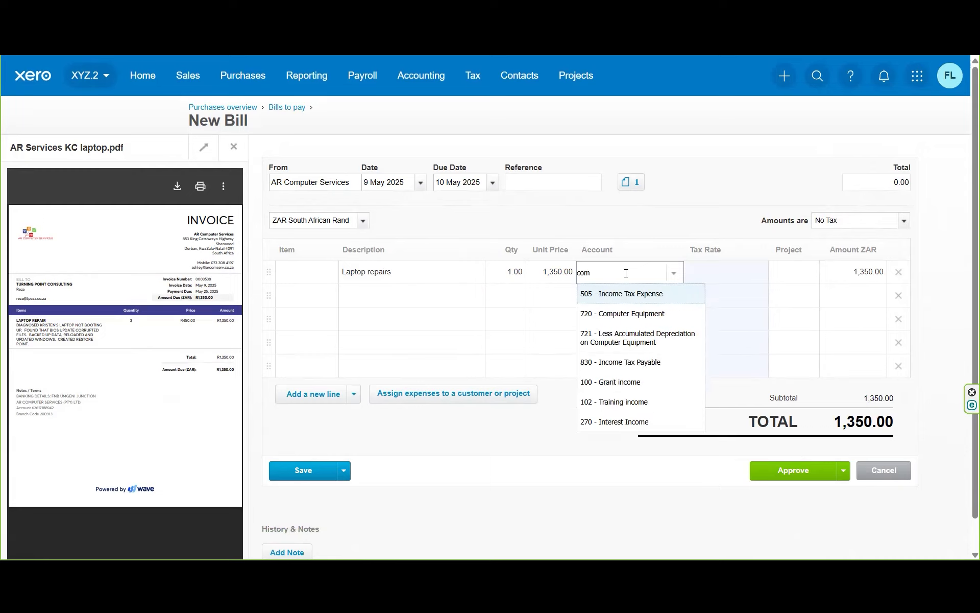
- Add a new account for the laptop repairs line with type Expense, code 106 and name Computer Expenses
mouse_move(697, 305)
left_mouse_down()
mouse_move(694, 333)
mouse_move(688, 304)
left_mouse_up()
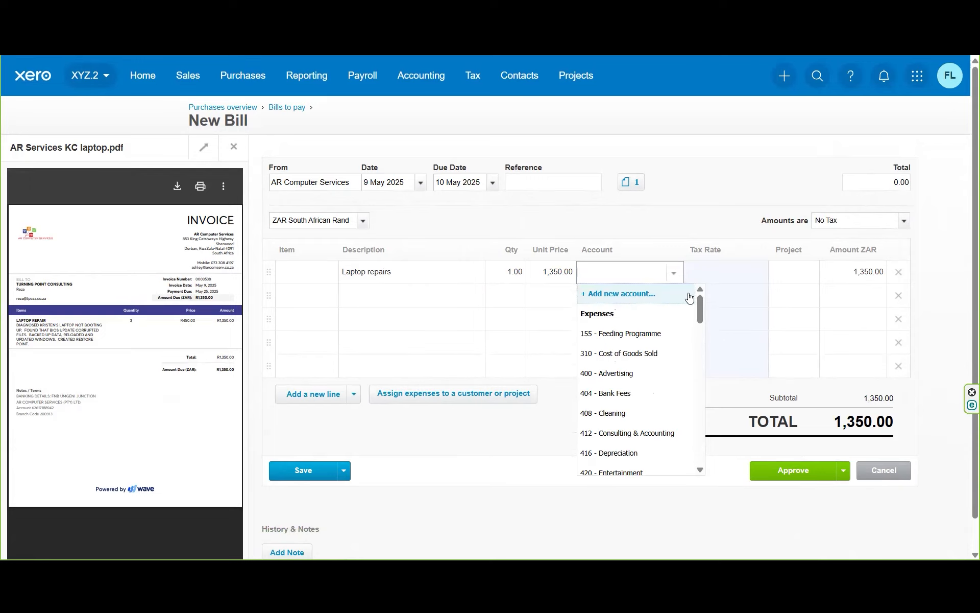
left_click(622, 295)
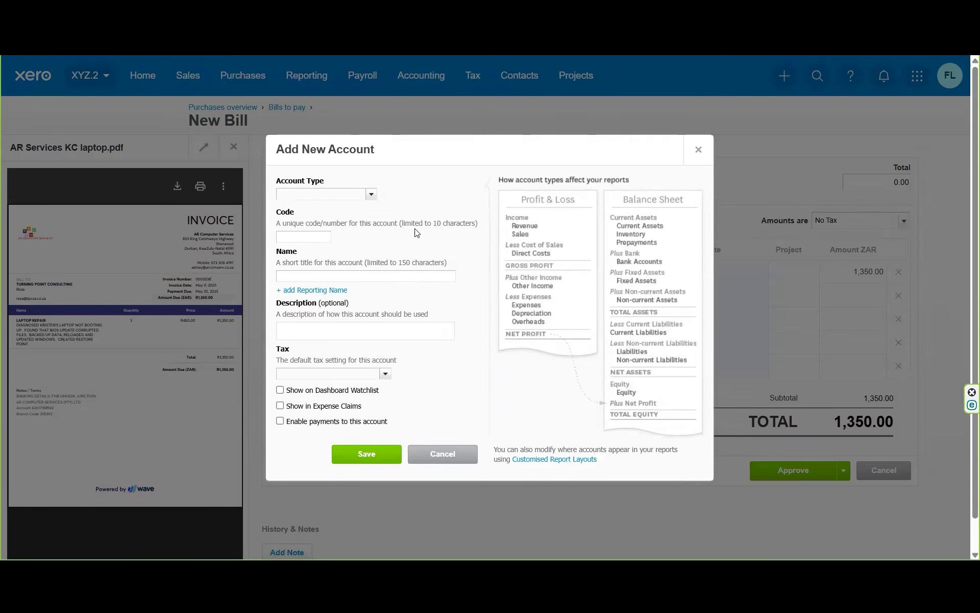
left_click(371, 196)
type("exp")
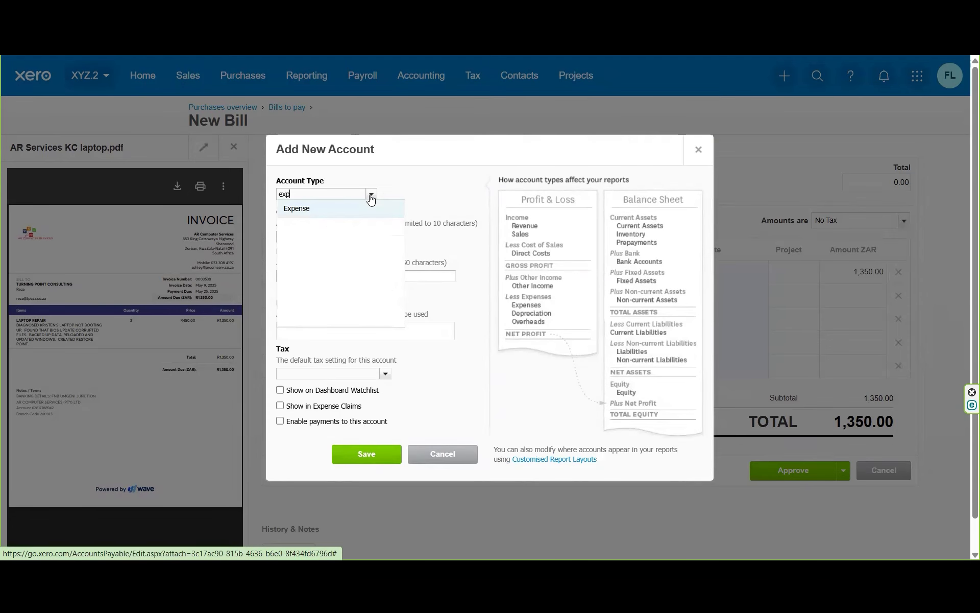
left_click(352, 209)
left_click(318, 235)
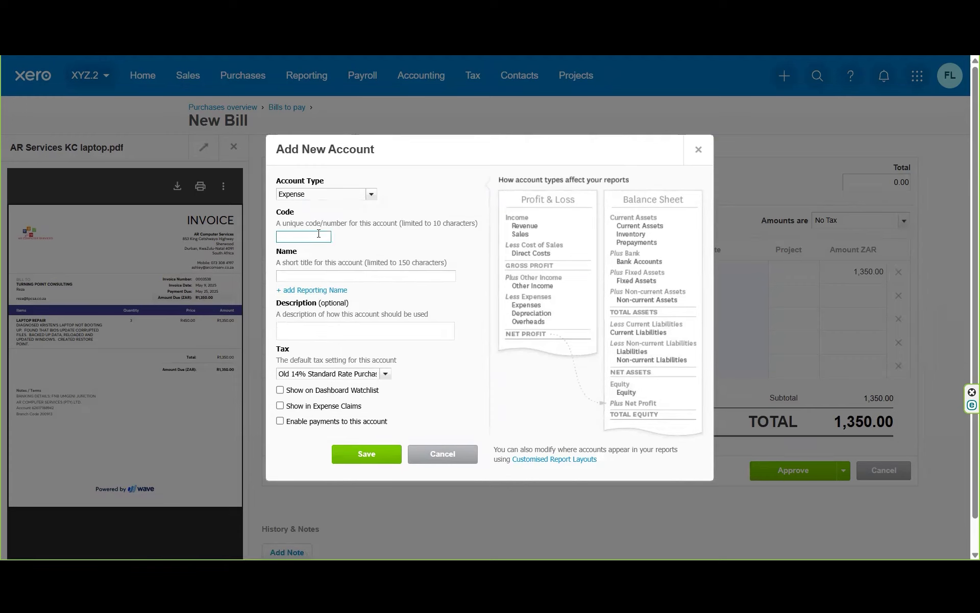
type("106")
left_click(301, 276)
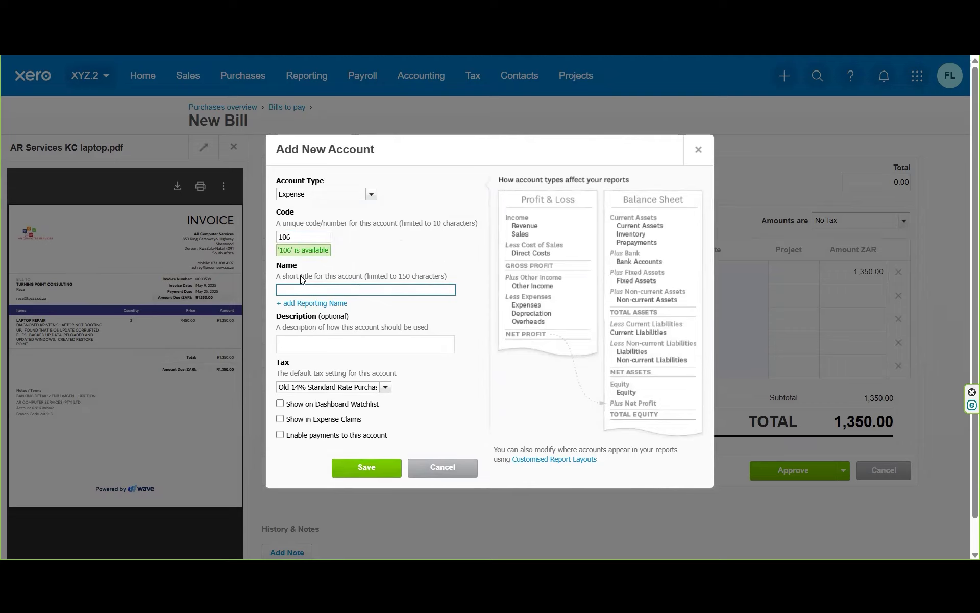
type("Computer Expenses")
- Set the new account's default tax to No VAT (0%) and save the account onto the bill line
left_click_drag(280, 387, 437, 392)
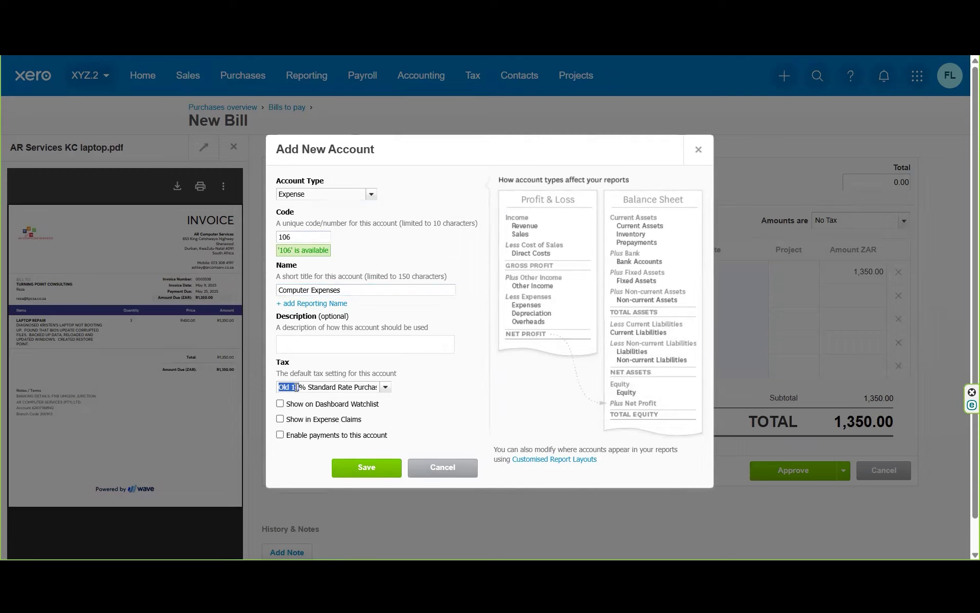
left_click_drag(282, 387, 411, 386)
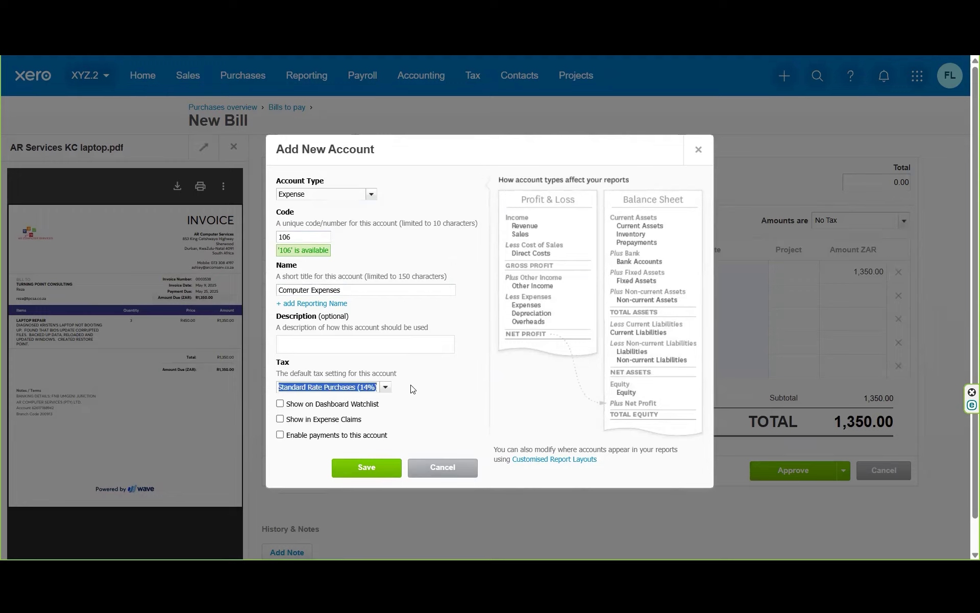
key("BackSpace")
type("No")
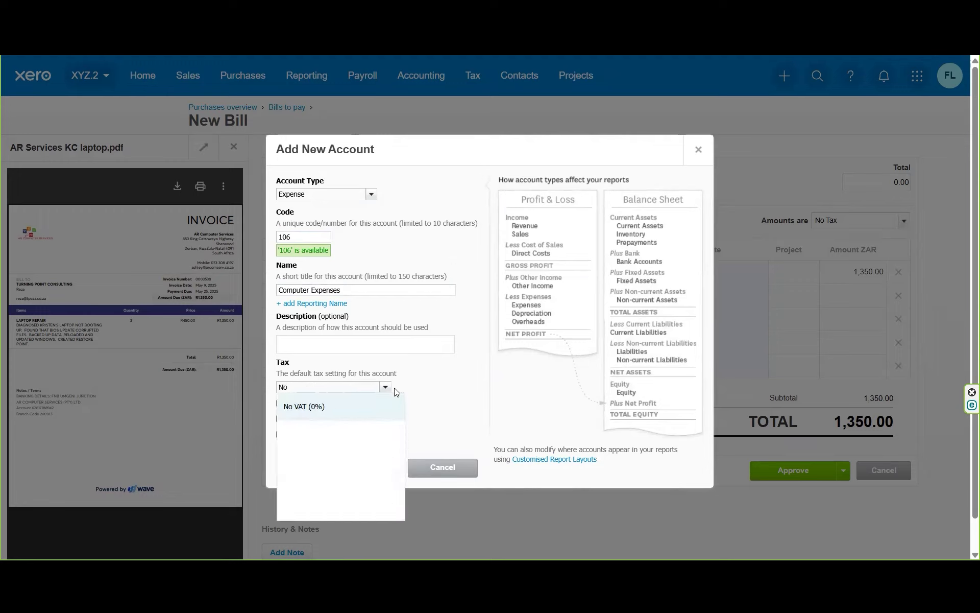
left_click(336, 406)
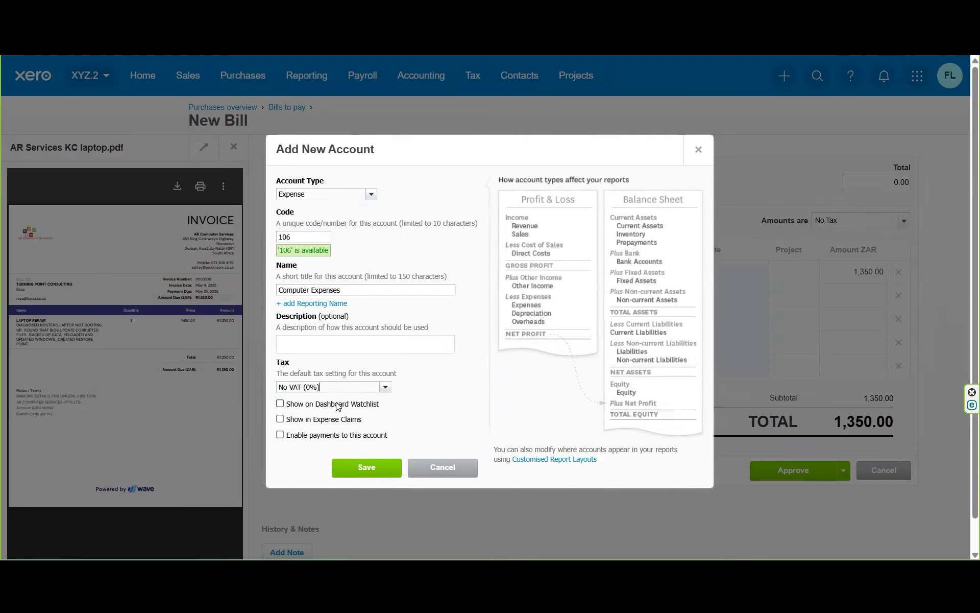
left_click(368, 468)
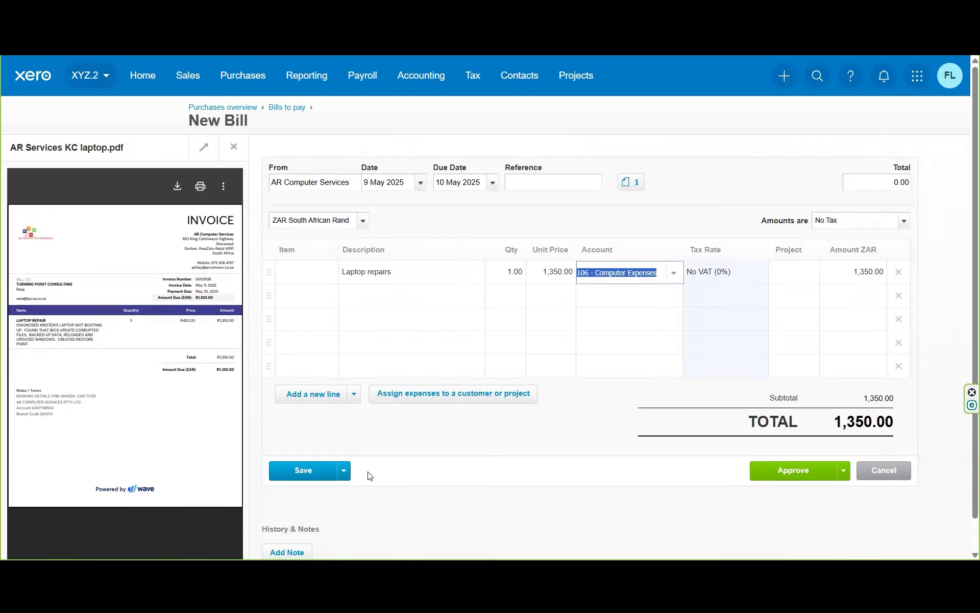
left_click(633, 301)
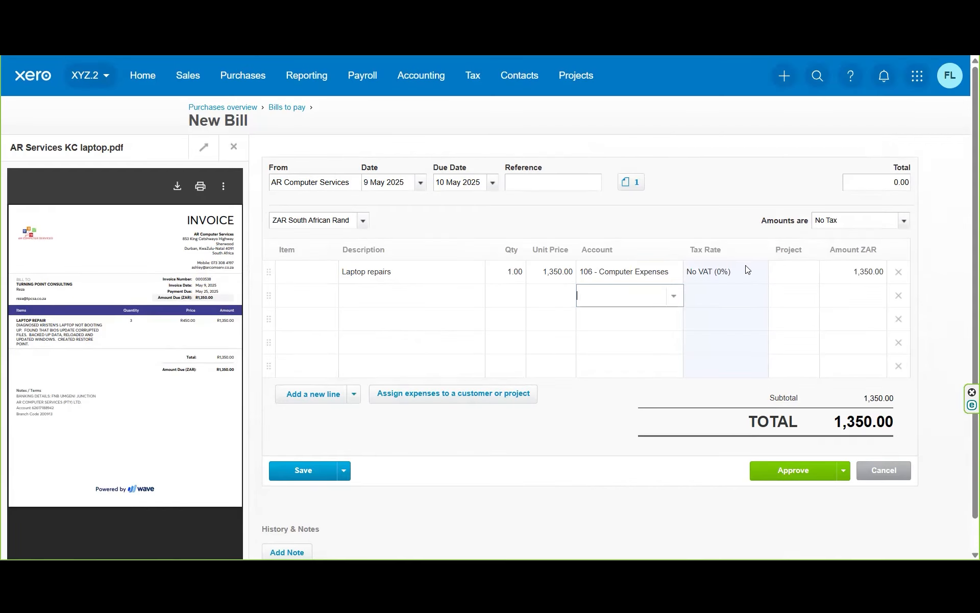
- Examine the project tracking options for the laptop repairs line without assigning one
left_click(793, 272)
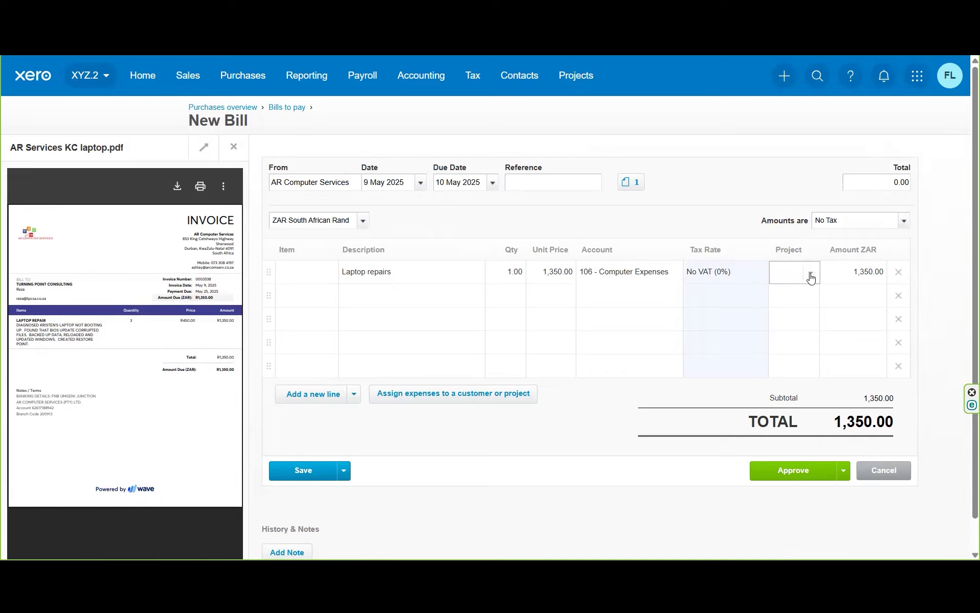
left_click(812, 276)
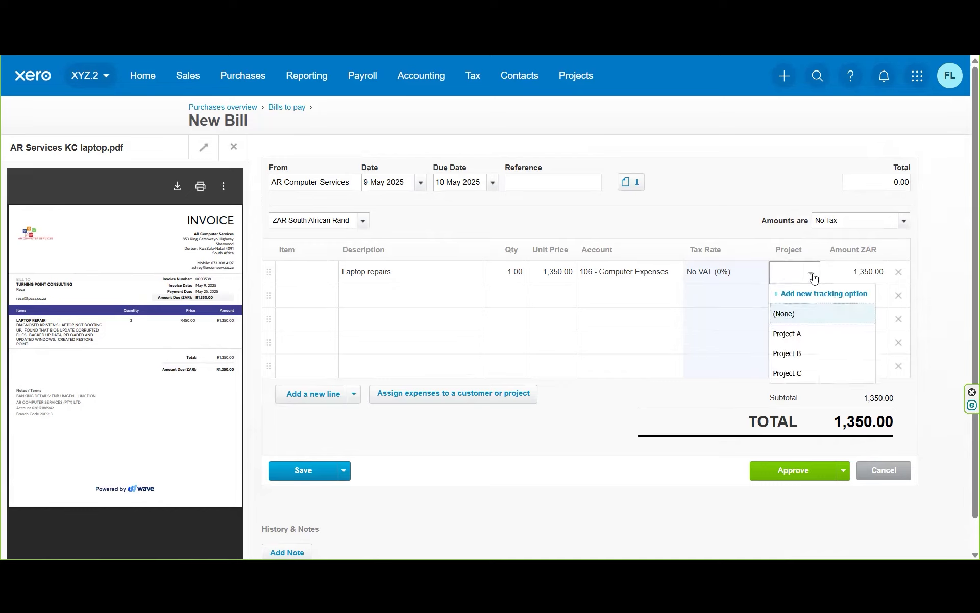
left_click(601, 315)
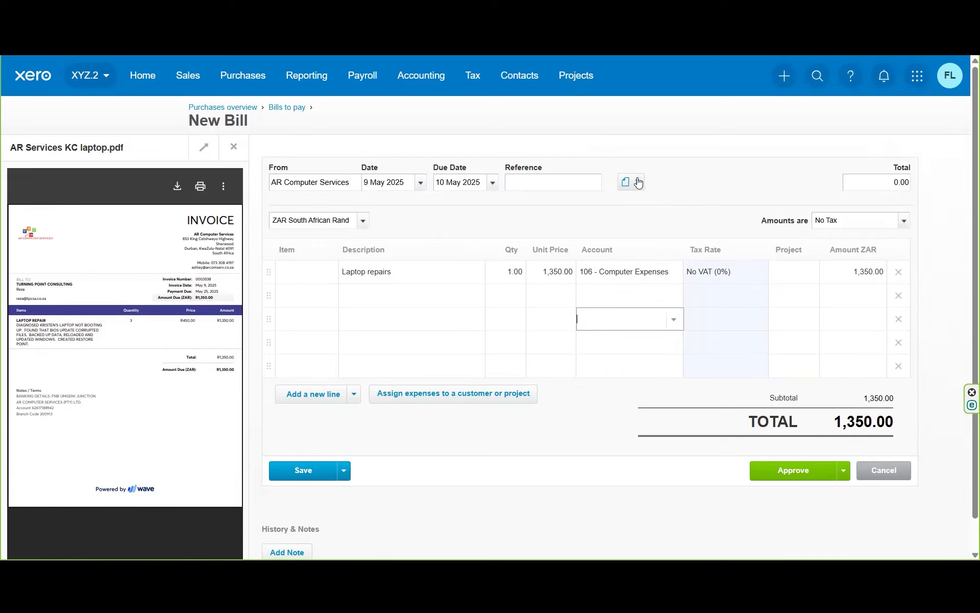
- Approve the bill and return to the list of bills to pay
left_click(819, 476)
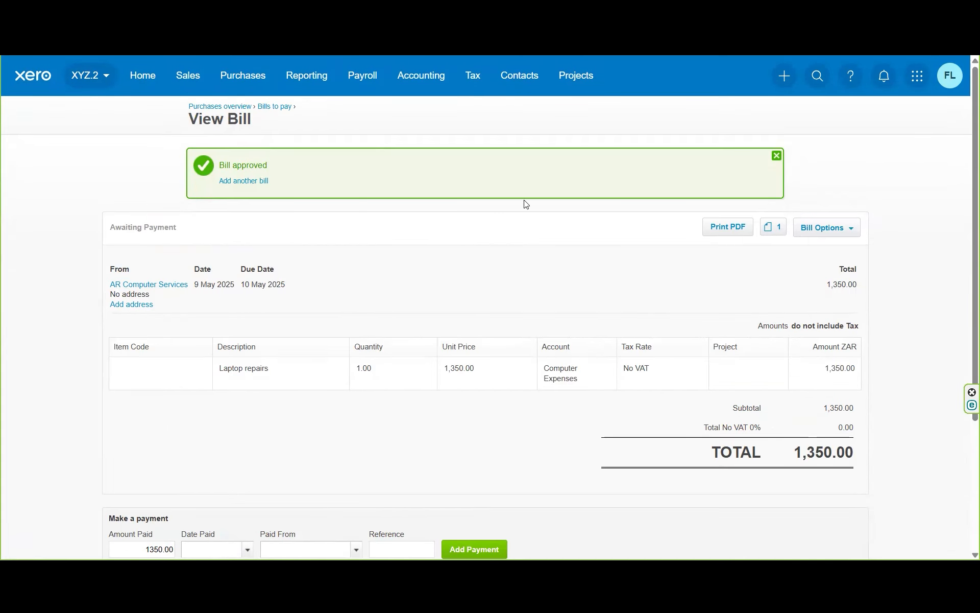
left_click(282, 107)
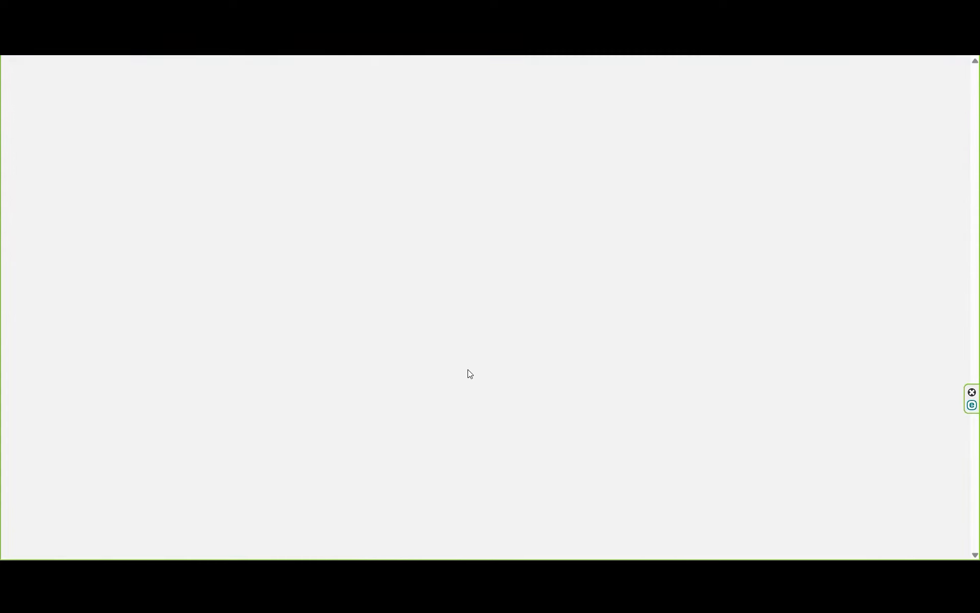